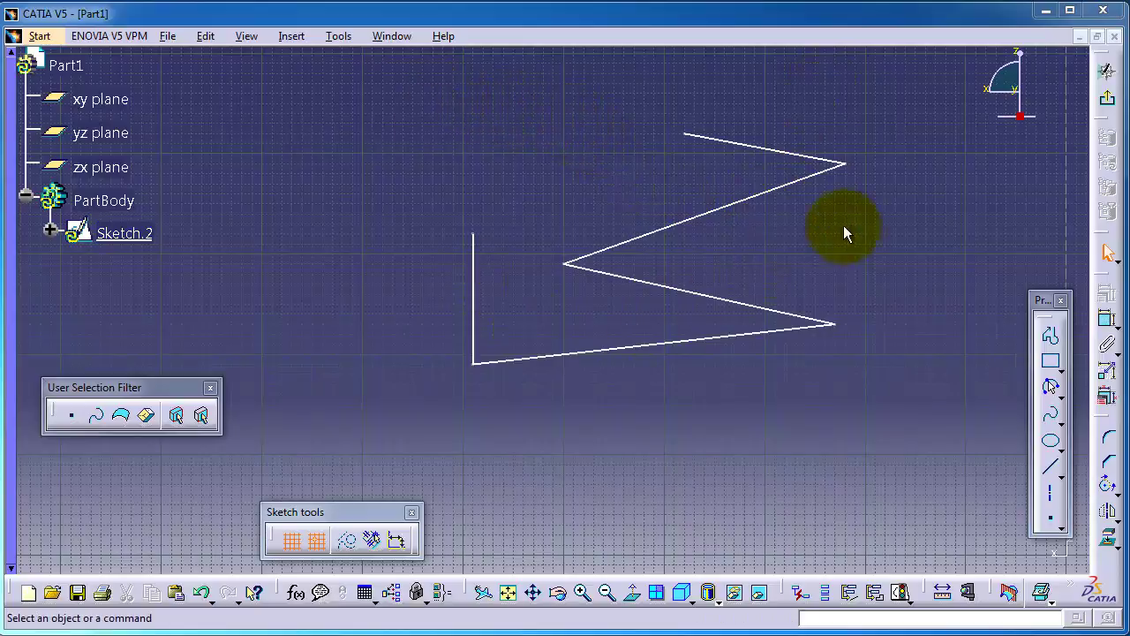
# Pan the zigzag sketch and browse the Insert > Operation > Transformation commands
pyautogui.moveTo(844, 231)
pyautogui.mouseDown(button='middle')
pyautogui.moveTo(732, 341)
pyautogui.moveTo(807, 514)
pyautogui.moveTo(817, 284)
pyautogui.moveTo(866, 222)
pyautogui.mouseUp(button='middle')
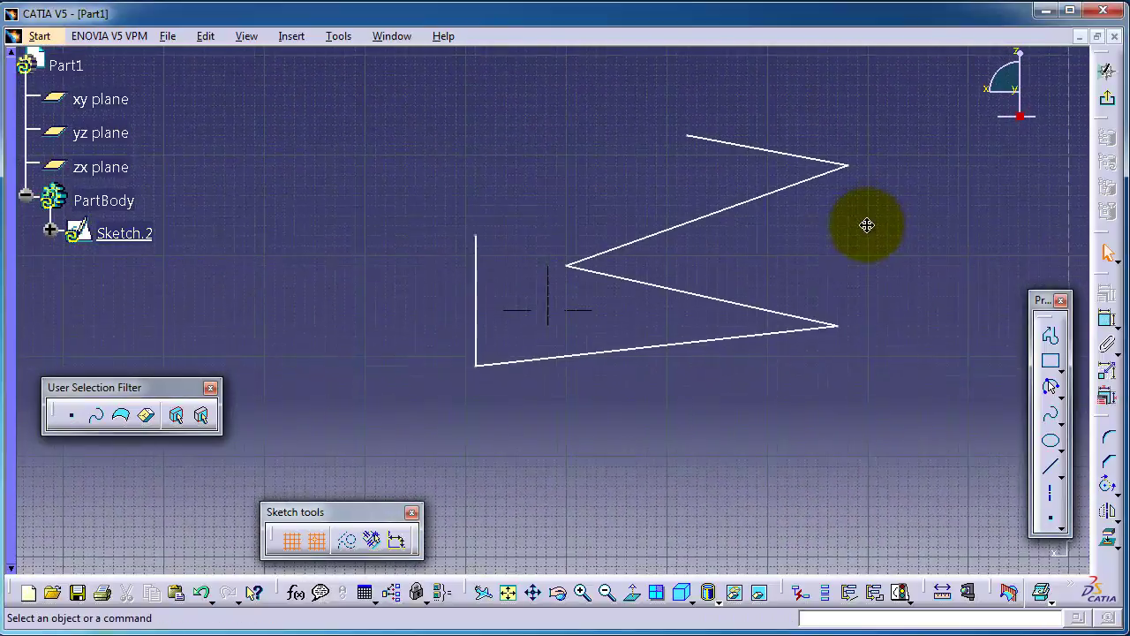
pyautogui.click(292, 37)
pyautogui.moveTo(320, 128)
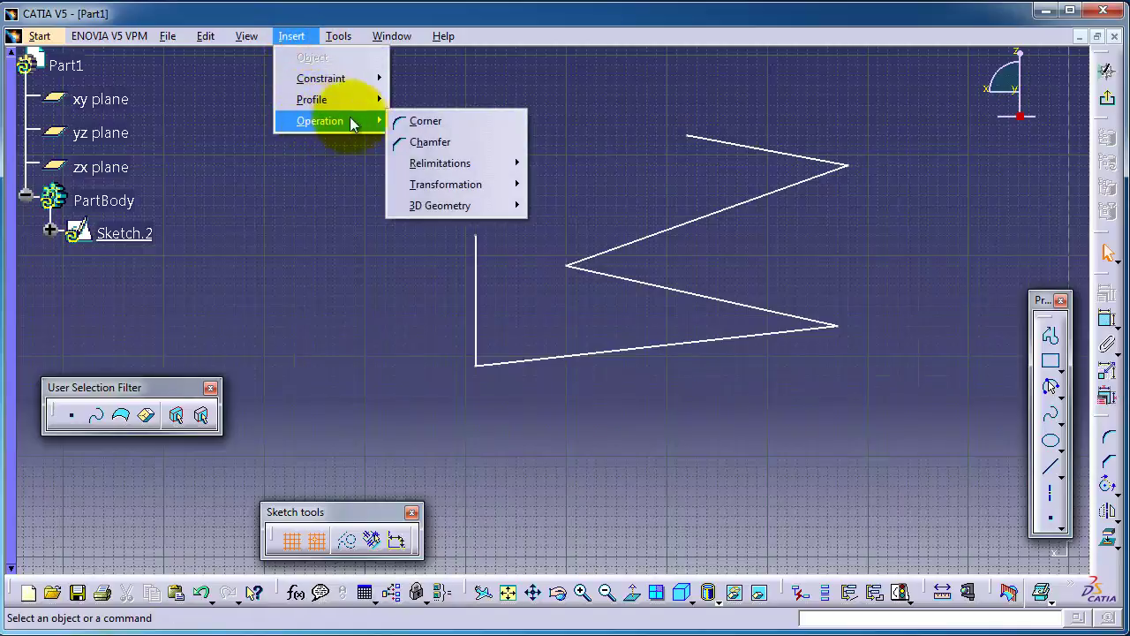
pyautogui.moveTo(455, 185)
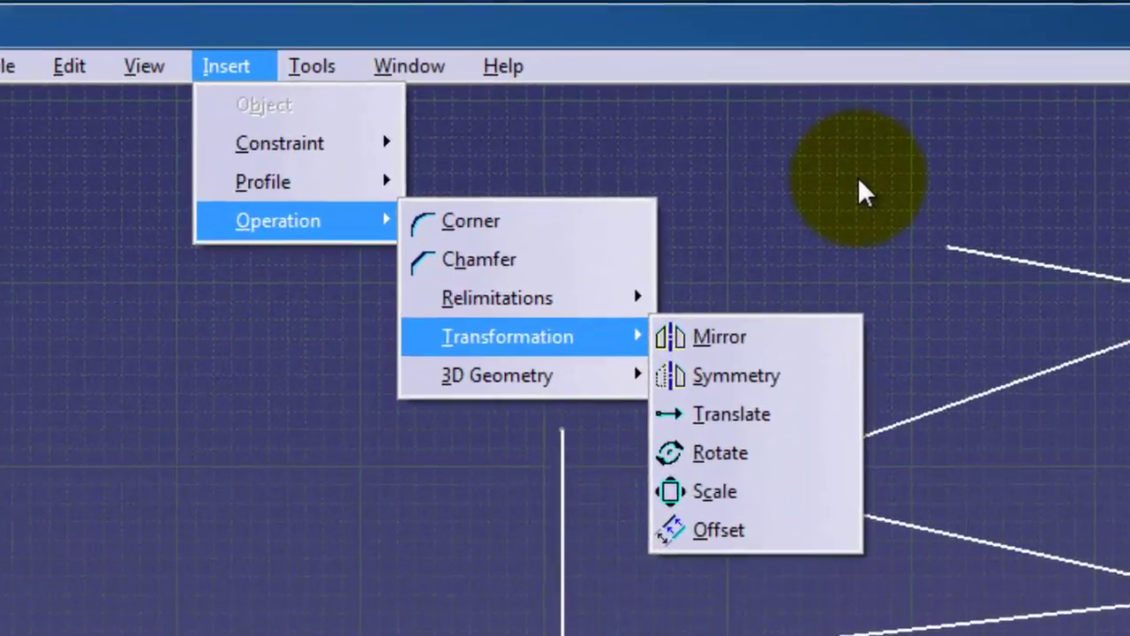
pyautogui.click(742, 145)
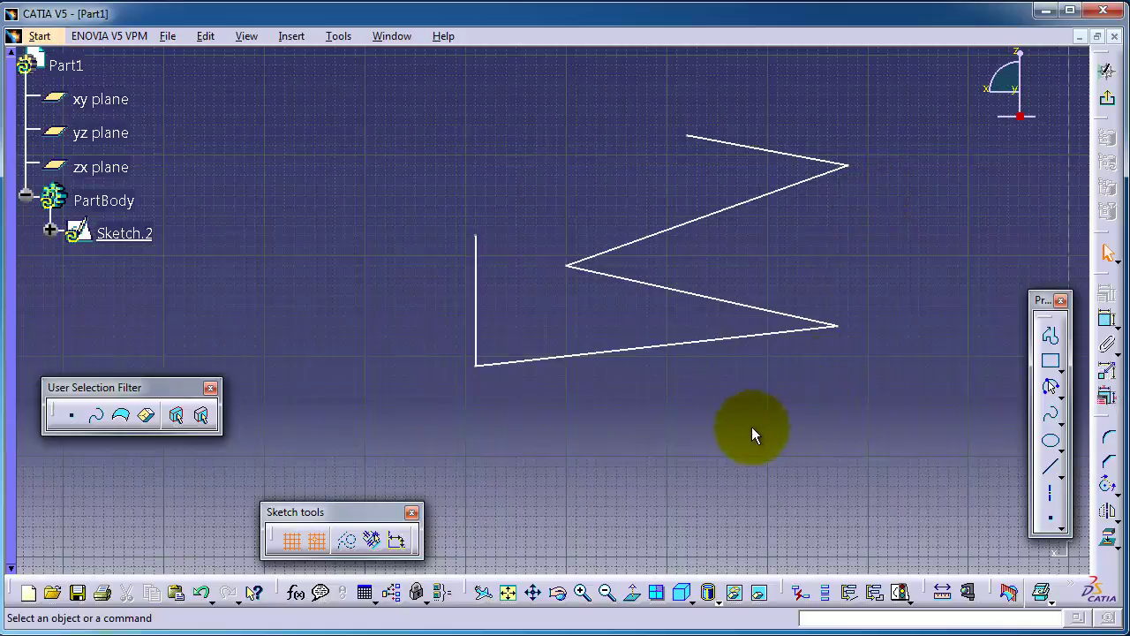
# Recentre the zigzag and expand the Mirror/Translate flyout on the Operation toolbar
pyautogui.moveTo(751, 426)
pyautogui.mouseDown(button='middle')
pyautogui.moveTo(825, 330)
pyautogui.moveTo(827, 359)
pyautogui.mouseUp(button='middle')
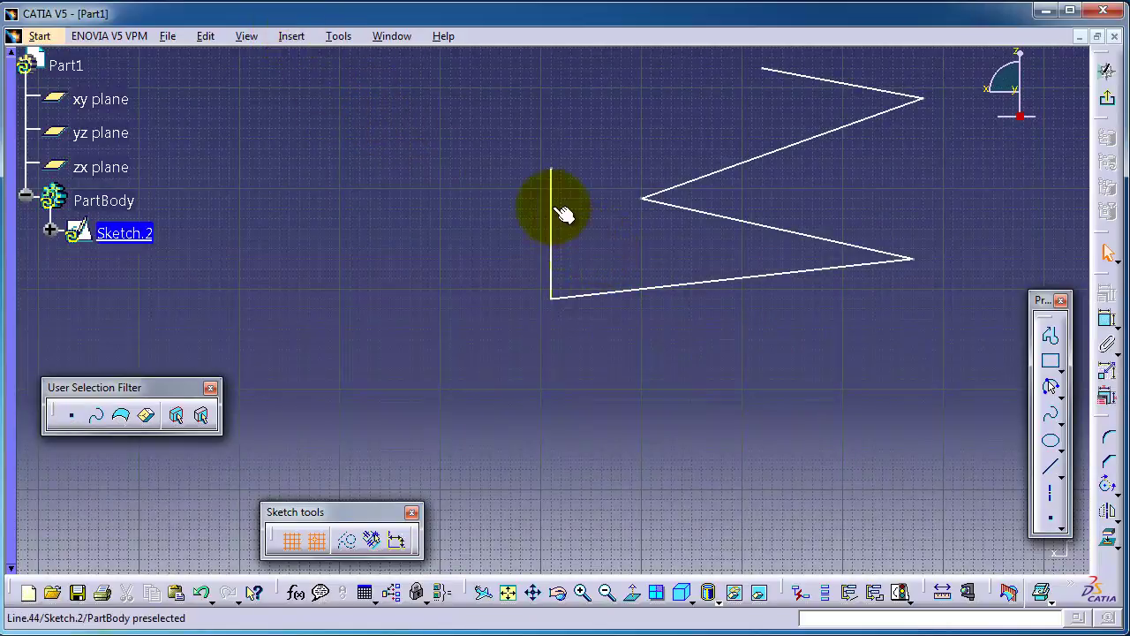
pyautogui.click(1115, 522)
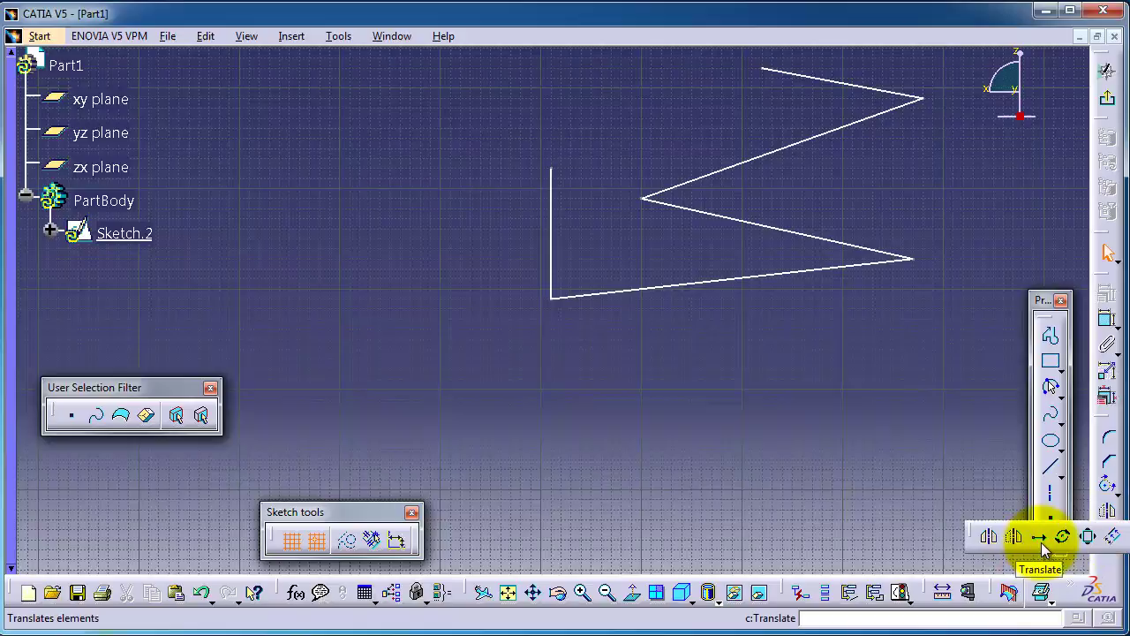
pyautogui.click(292, 36)
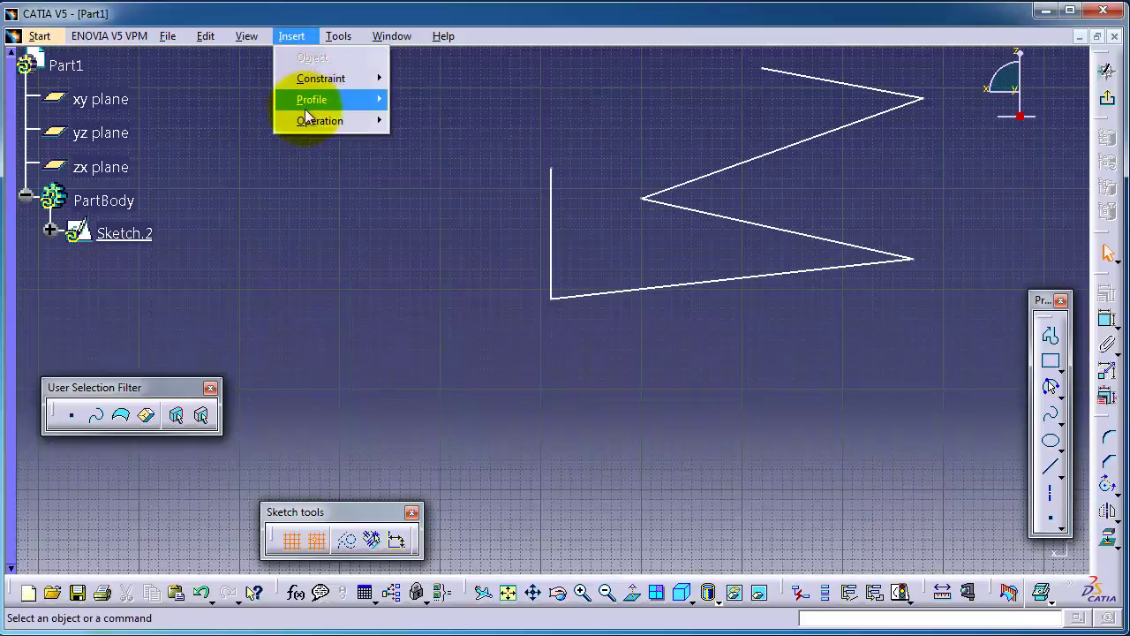
pyautogui.moveTo(313, 126)
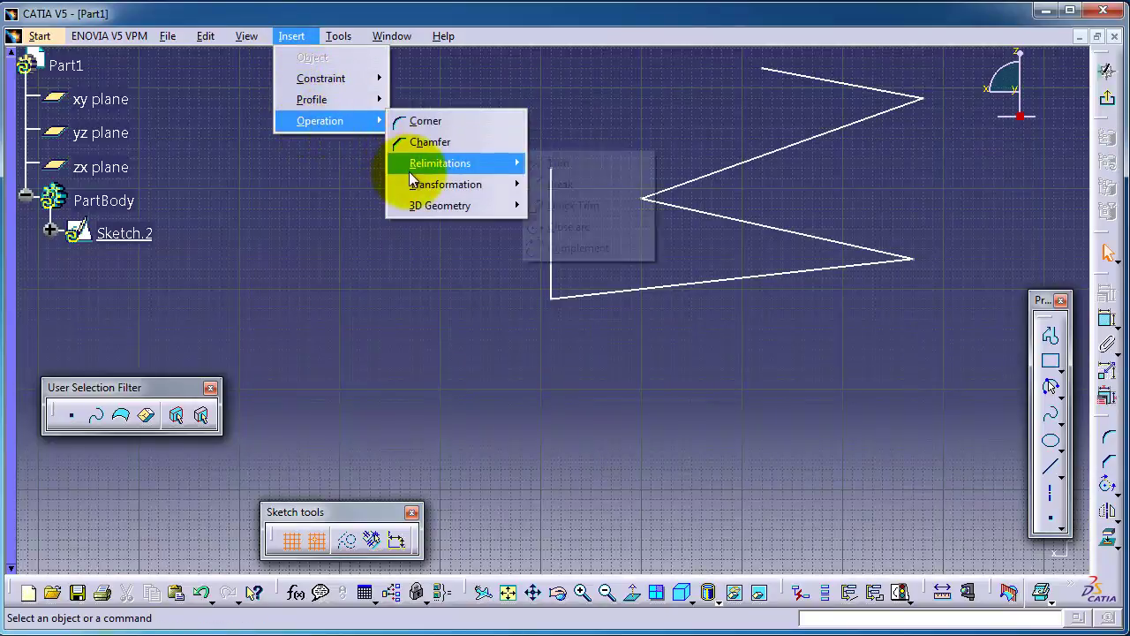
pyautogui.moveTo(516, 184)
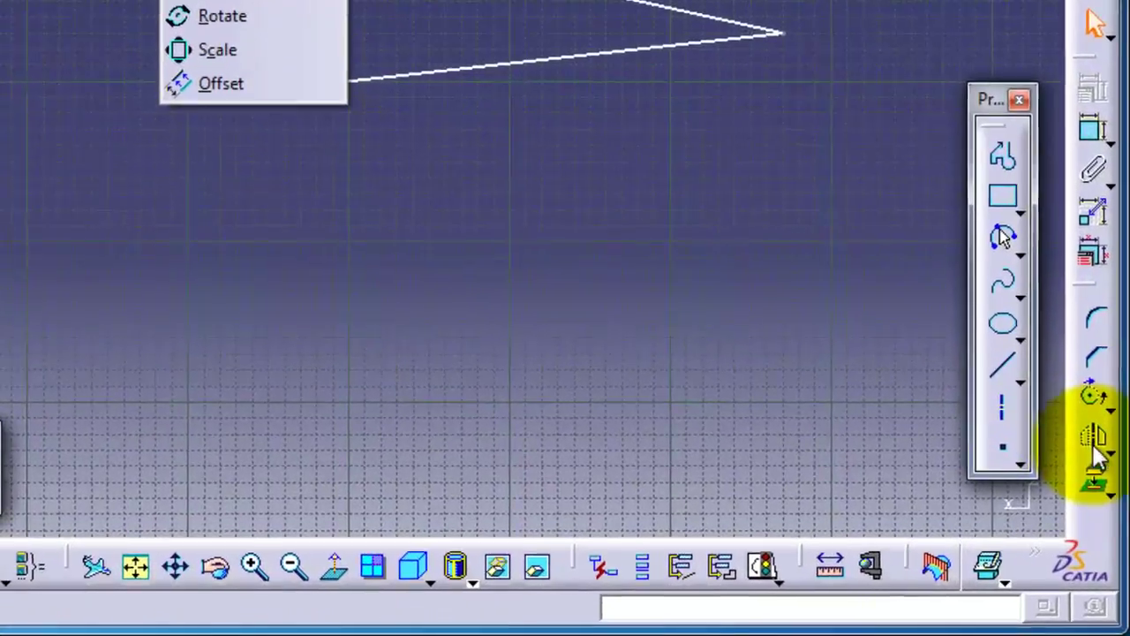
pyautogui.click(1116, 527)
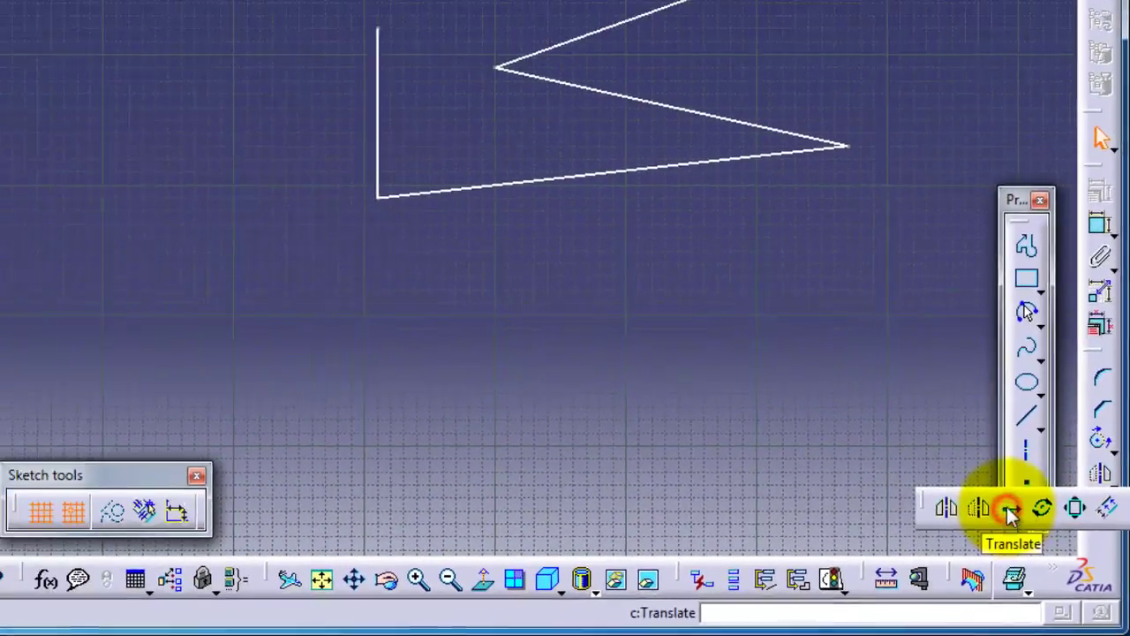
# Start a Translate with Duplicate mode turned off
pyautogui.click(967, 464)
pyautogui.moveTo(1002, 355); pyautogui.dragTo(915, 339)
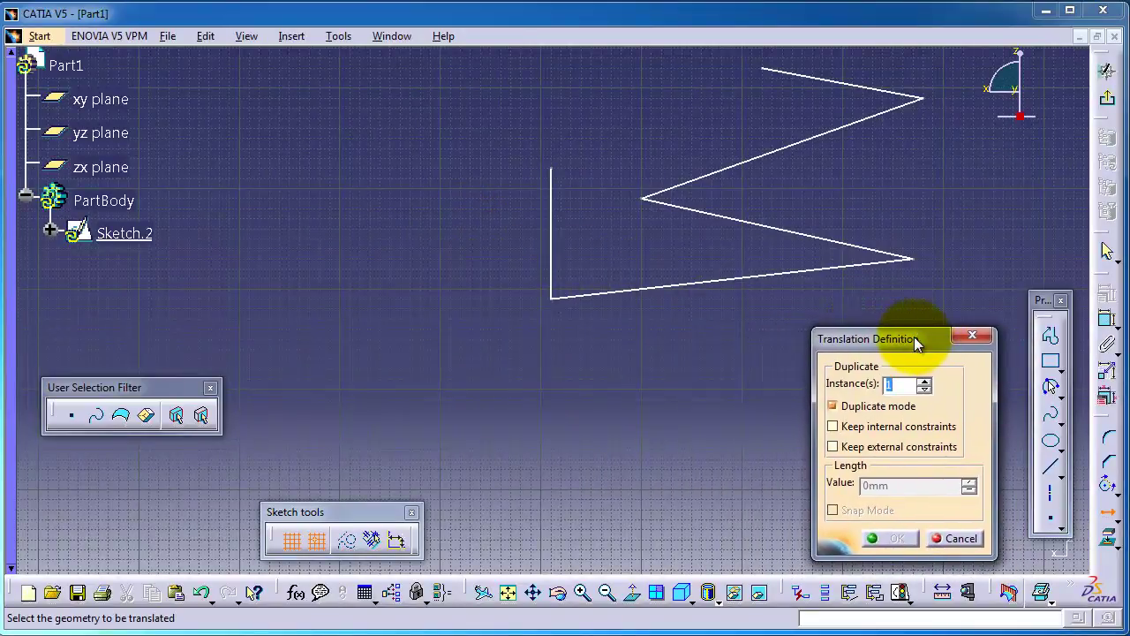
pyautogui.click(833, 407)
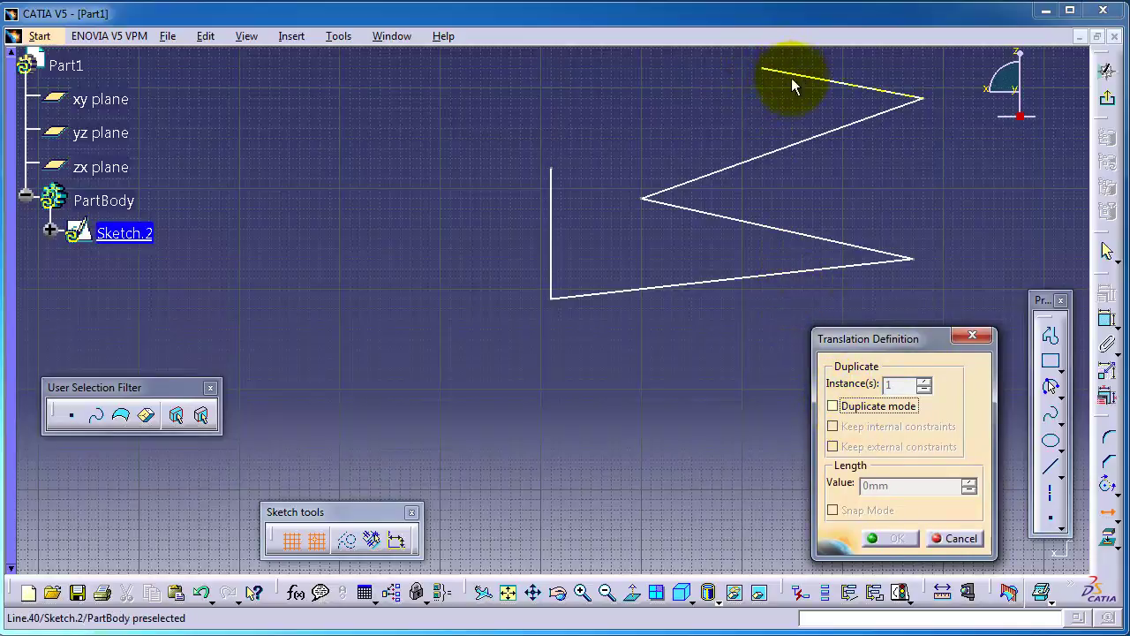
# Move the window-selected zigzag from its vertical line's top to inside the hexagon
pyautogui.moveTo(698, 102)
pyautogui.mouseDown(button='middle')
pyautogui.moveTo(701, 119)
pyautogui.moveTo(675, 122)
pyautogui.mouseUp(button='middle')
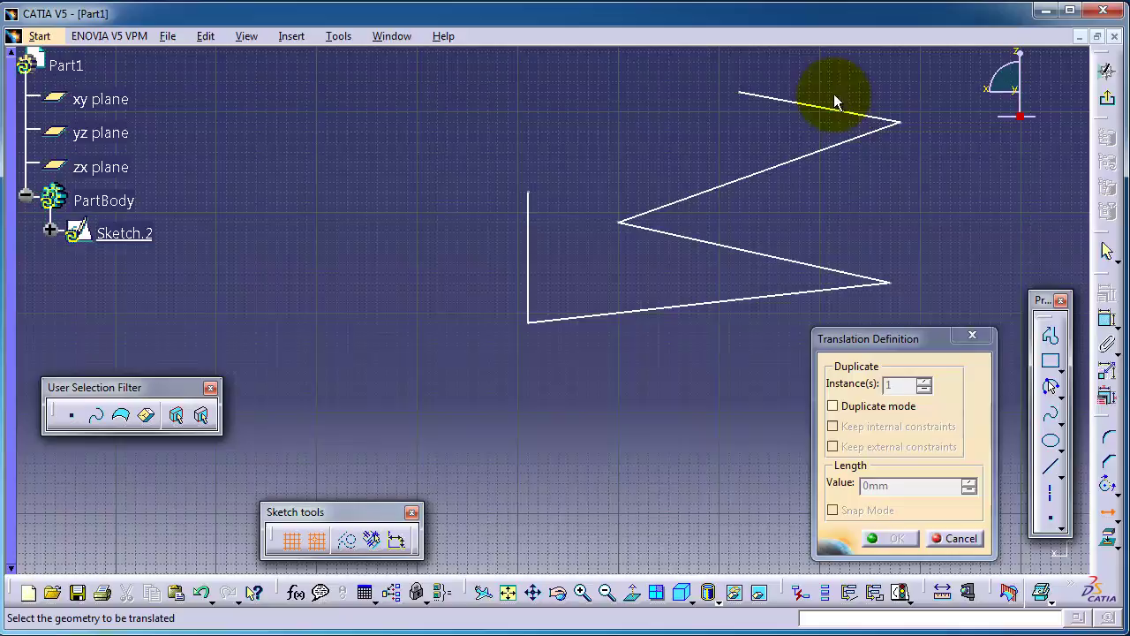
pyautogui.moveTo(606, 171)
pyautogui.mouseDown(button='middle')
pyautogui.moveTo(577, 396)
pyautogui.moveTo(721, 456)
pyautogui.mouseUp(button='middle')
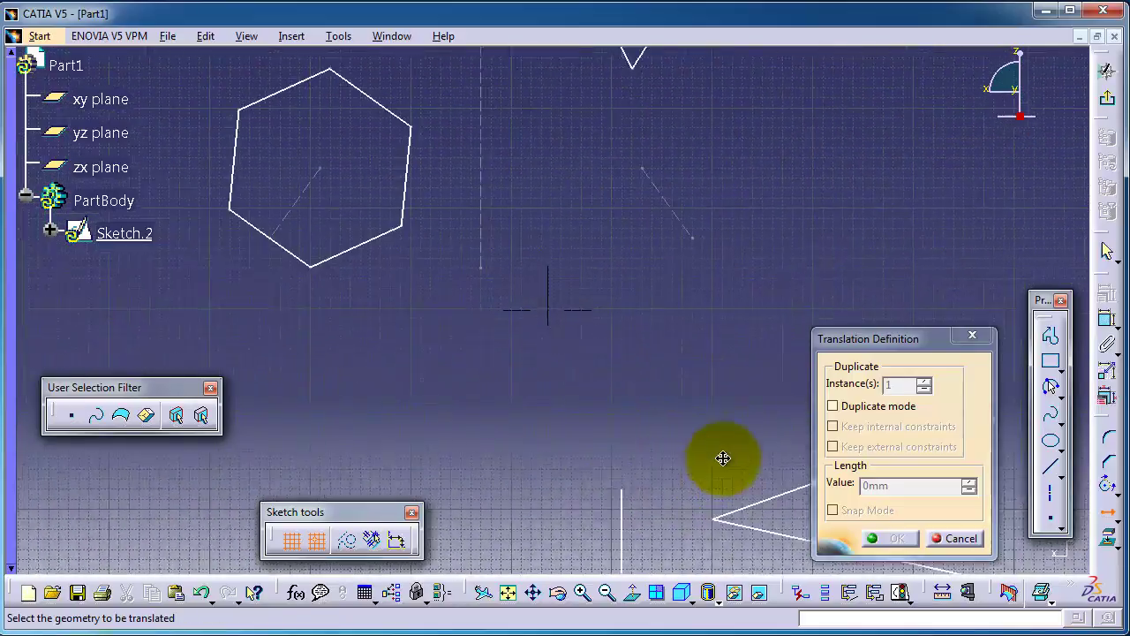
pyautogui.moveTo(592, 359); pyautogui.dragTo(503, 232, button='middle')
pyautogui.moveTo(480, 149); pyautogui.dragTo(965, 510)
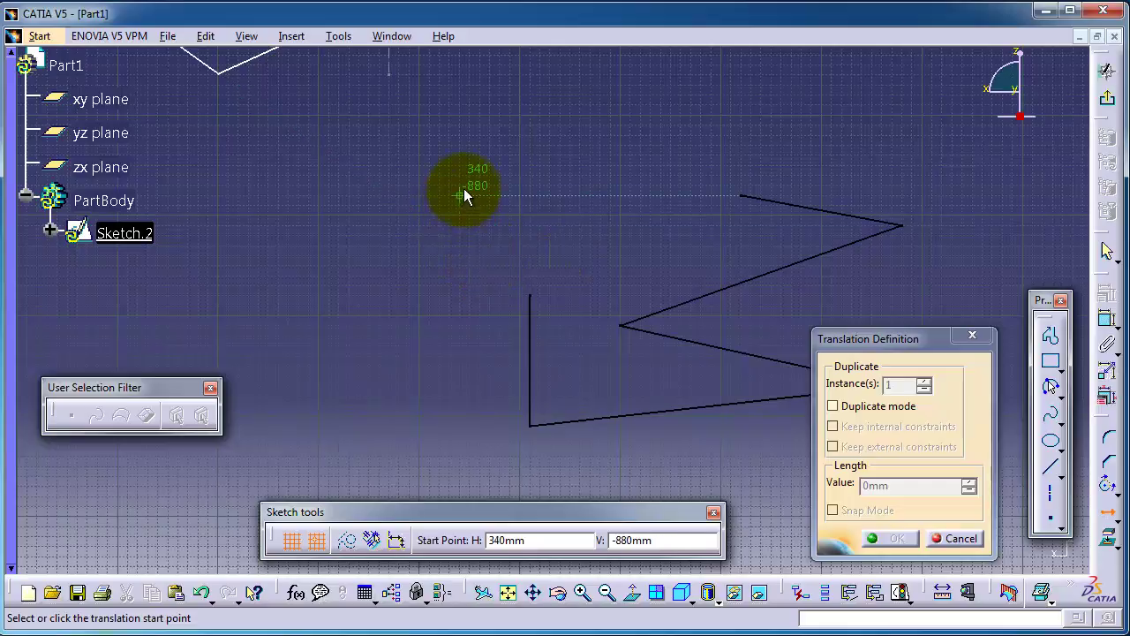
pyautogui.moveTo(459, 182); pyautogui.dragTo(548, 274, button='middle')
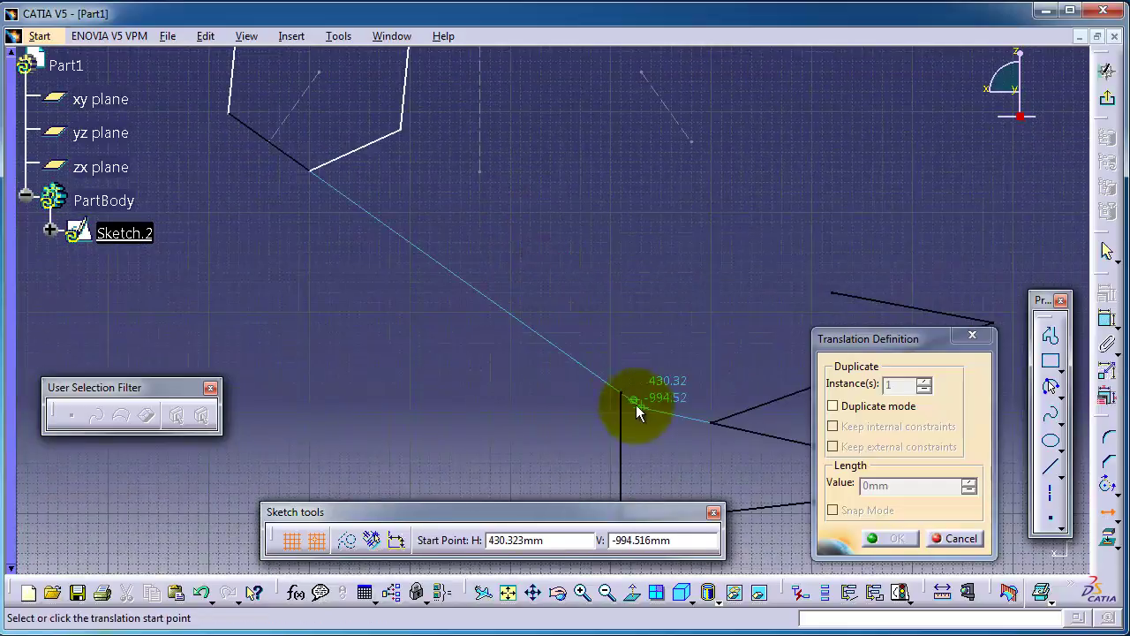
pyautogui.click(622, 394)
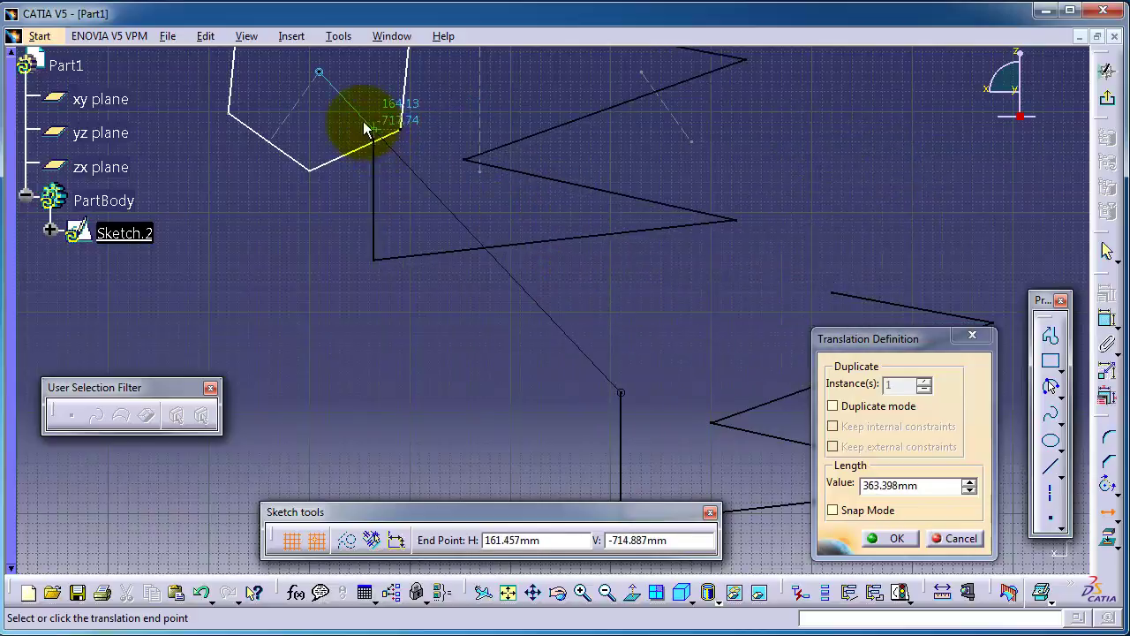
pyautogui.click(328, 80)
pyautogui.moveTo(358, 101)
pyautogui.mouseDown(button='middle')
pyautogui.moveTo(383, 169)
pyautogui.moveTo(483, 315)
pyautogui.moveTo(537, 330)
pyautogui.moveTo(560, 379)
pyautogui.moveTo(532, 385)
pyautogui.mouseUp(button='middle')
# Deselect the profile and revert the zigzag's move onto the hexagon with Ctrl+Z and Ctrl+Y
pyautogui.click(344, 297)
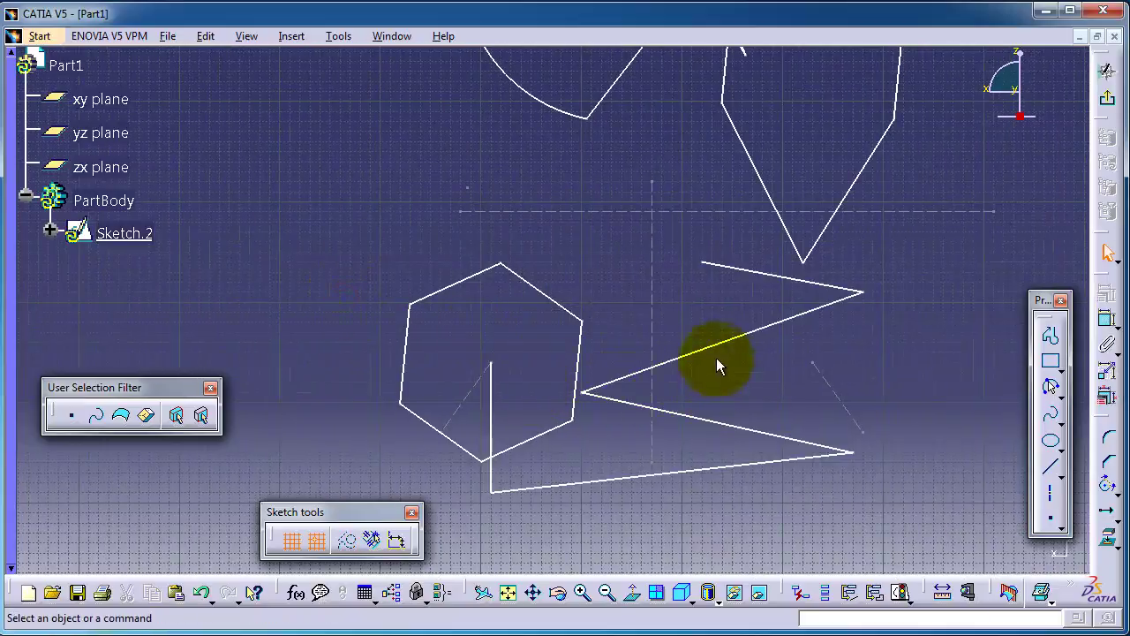
pyautogui.moveTo(851, 412)
pyautogui.mouseDown(button='middle')
pyautogui.moveTo(827, 403)
pyautogui.moveTo(815, 345)
pyautogui.moveTo(800, 493)
pyautogui.moveTo(769, 542)
pyautogui.moveTo(807, 555)
pyautogui.moveTo(838, 609)
pyautogui.moveTo(792, 405)
pyautogui.moveTo(787, 114)
pyautogui.moveTo(830, 170)
pyautogui.mouseUp(button='middle')
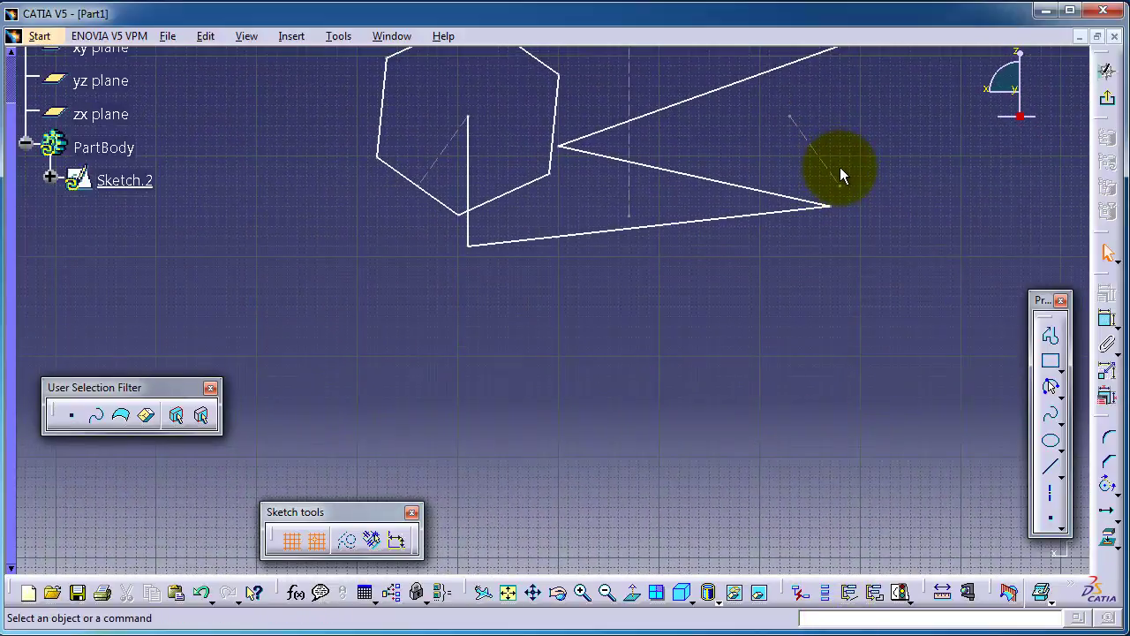
pyautogui.hotkey('ctrl', 'z')
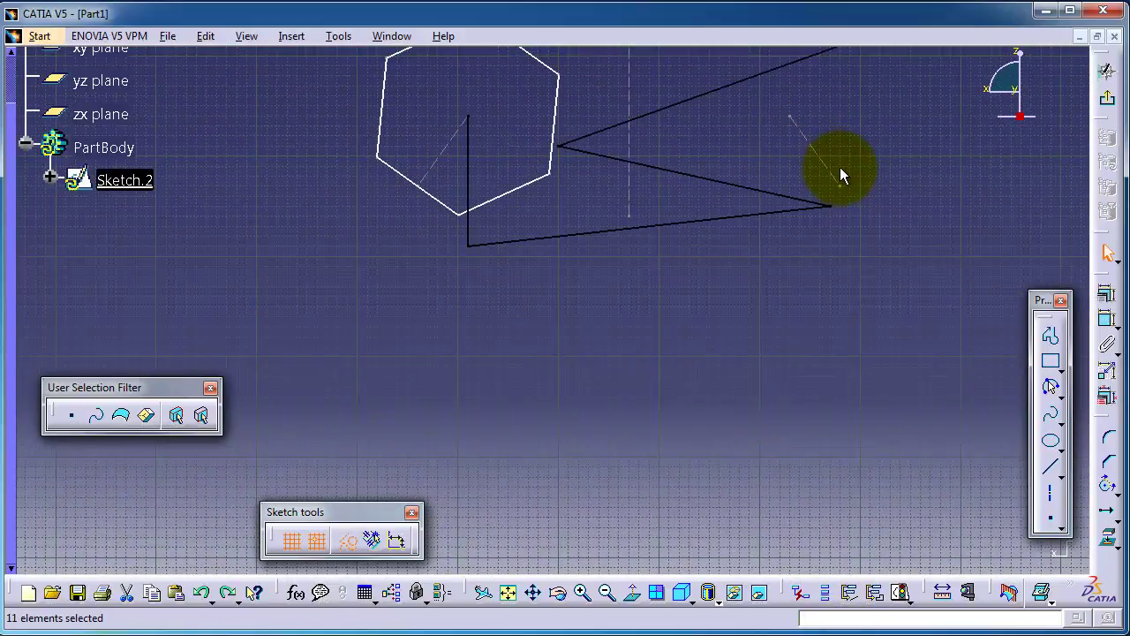
pyautogui.hotkey('ctrl', 'y')
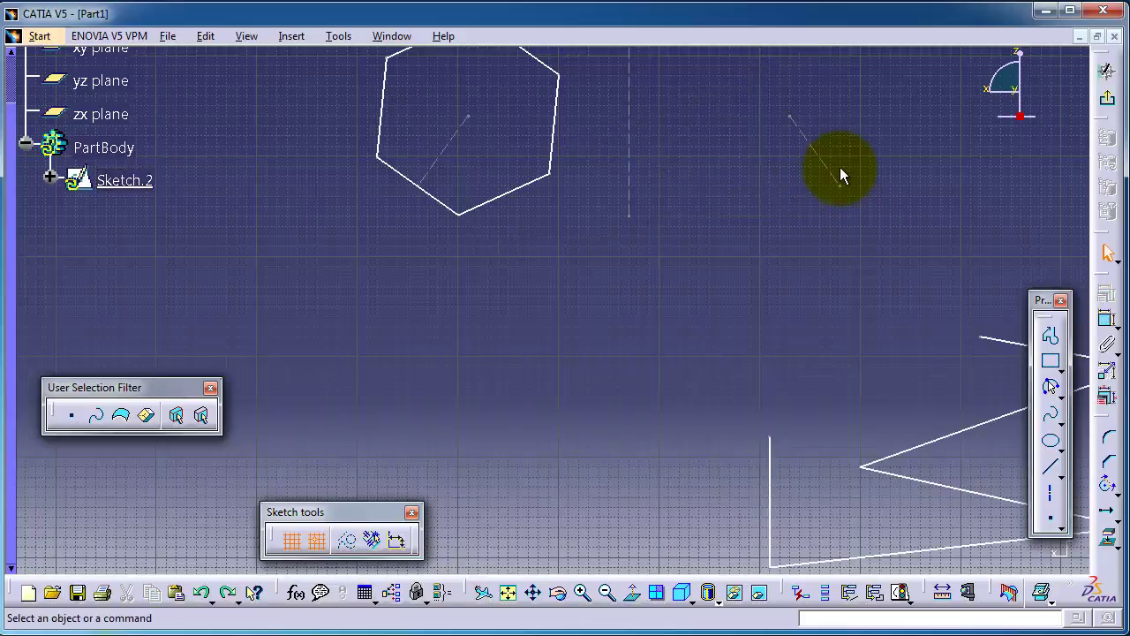
# Translate a duplicate of the zigzag from its upper end to a hexagon corner, keeping the original
pyautogui.click(1100, 515)
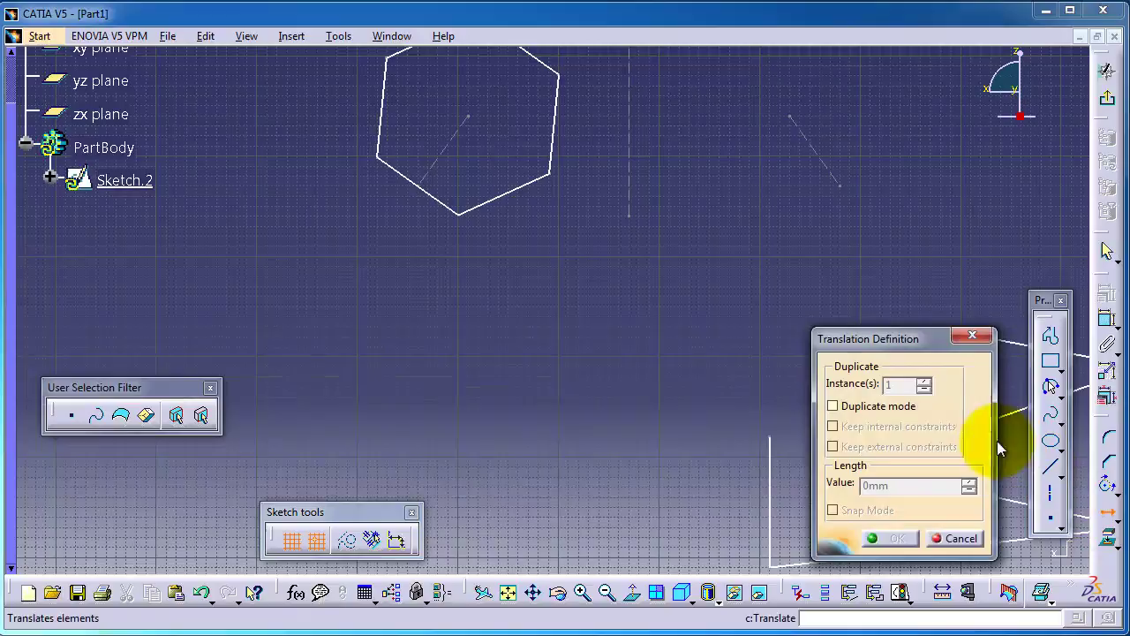
pyautogui.click(833, 407)
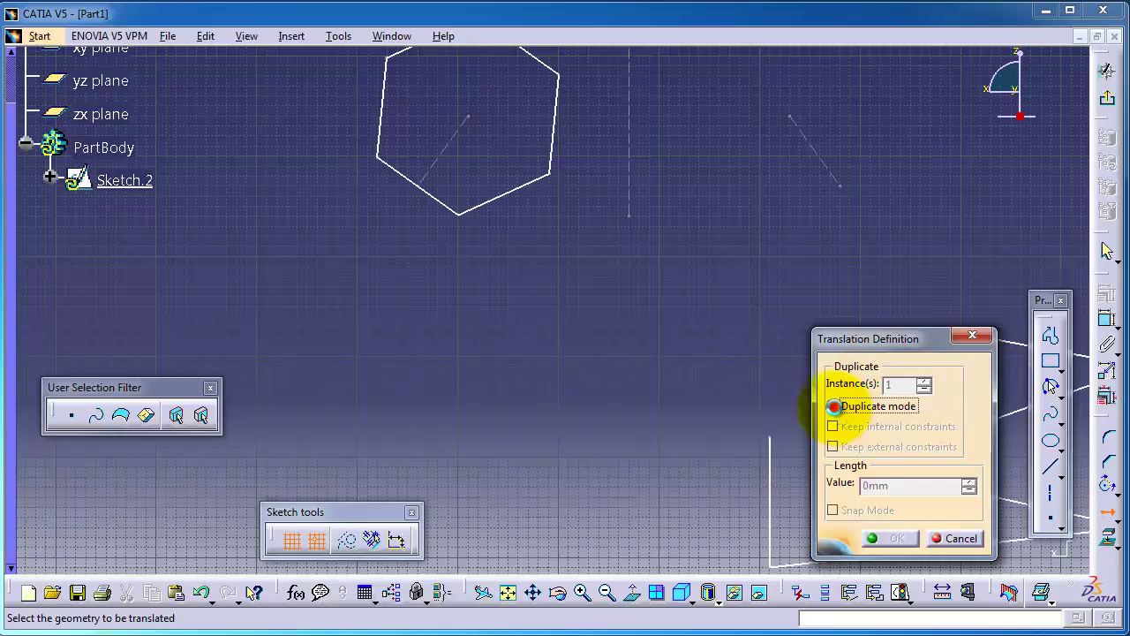
pyautogui.moveTo(742, 378)
pyautogui.mouseDown(button='middle')
pyautogui.moveTo(671, 257)
pyautogui.moveTo(656, 273)
pyautogui.moveTo(638, 262)
pyautogui.moveTo(586, 273)
pyautogui.moveTo(538, 318)
pyautogui.moveTo(565, 358)
pyautogui.moveTo(528, 274)
pyautogui.mouseUp(button='middle')
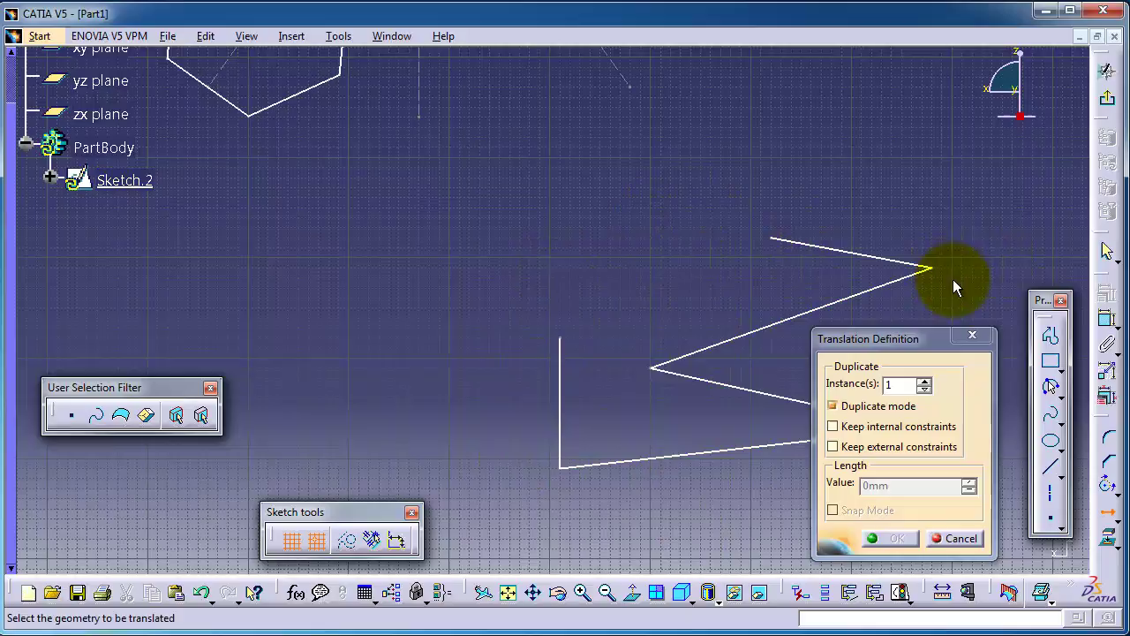
pyautogui.moveTo(475, 174); pyautogui.dragTo(995, 546)
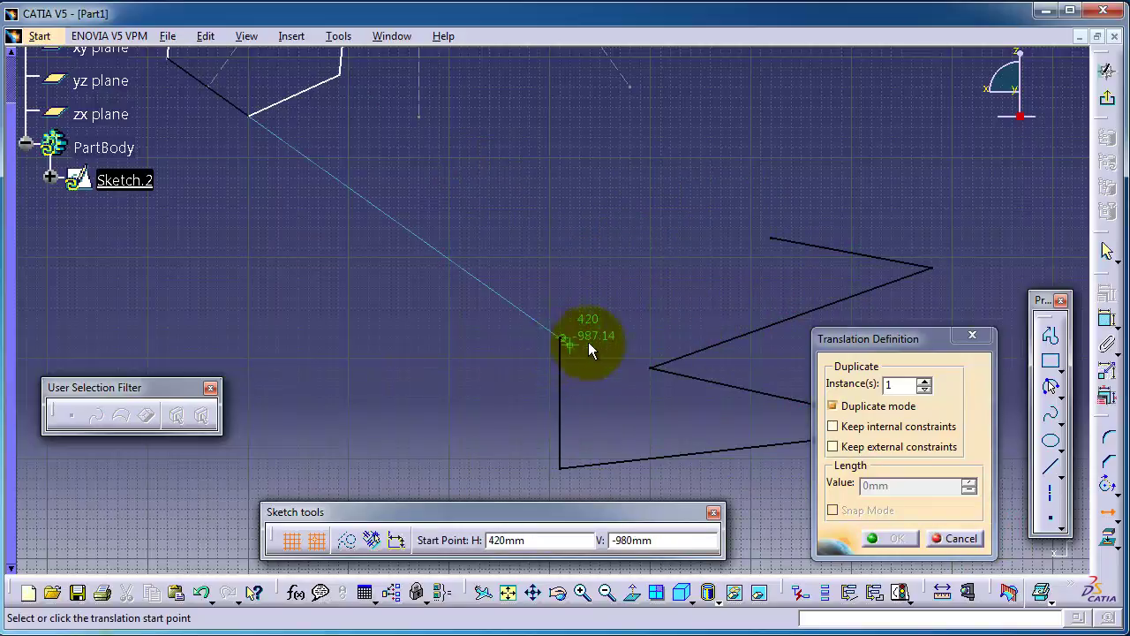
pyautogui.click(774, 238)
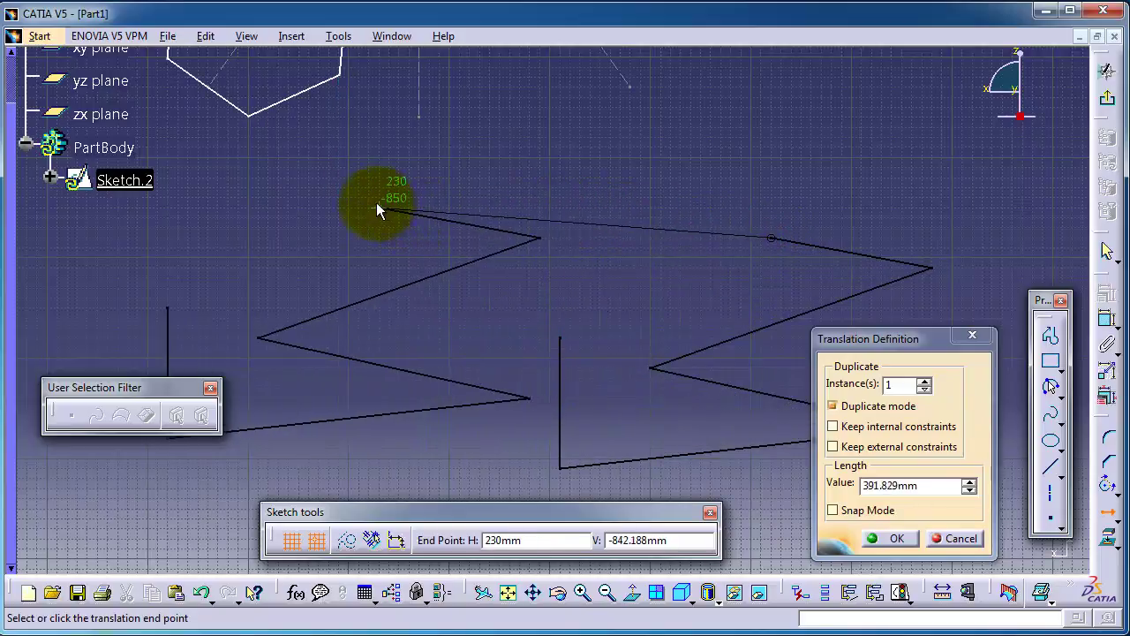
pyautogui.click(344, 76)
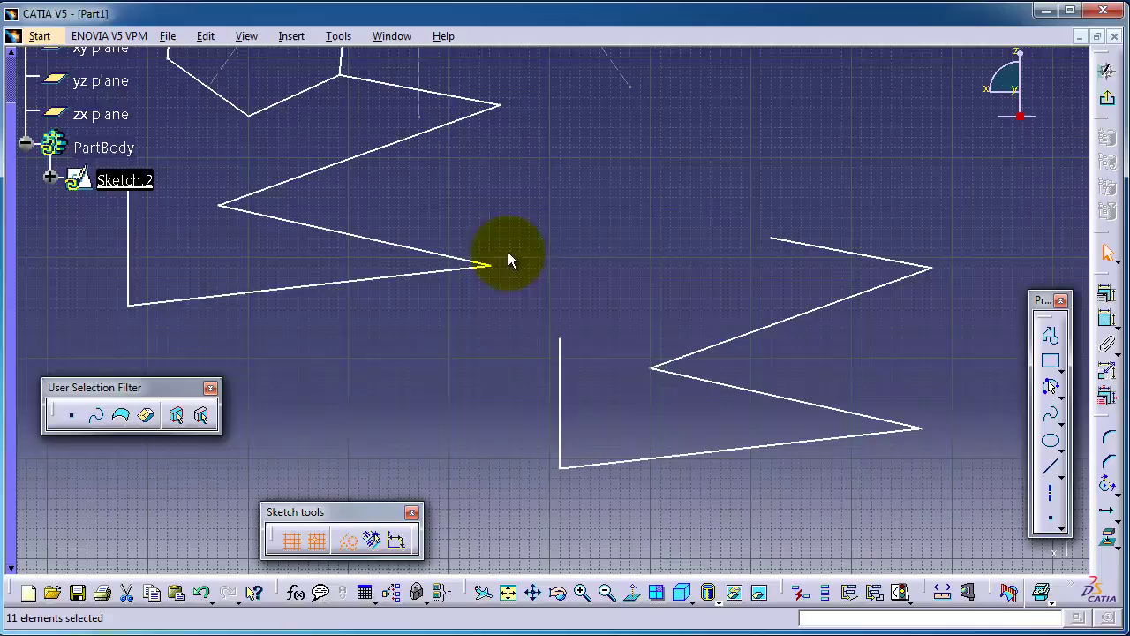
pyautogui.moveTo(626, 232)
pyautogui.mouseDown(button='middle')
pyautogui.moveTo(745, 262)
pyautogui.moveTo(747, 277)
pyautogui.mouseUp(button='middle')
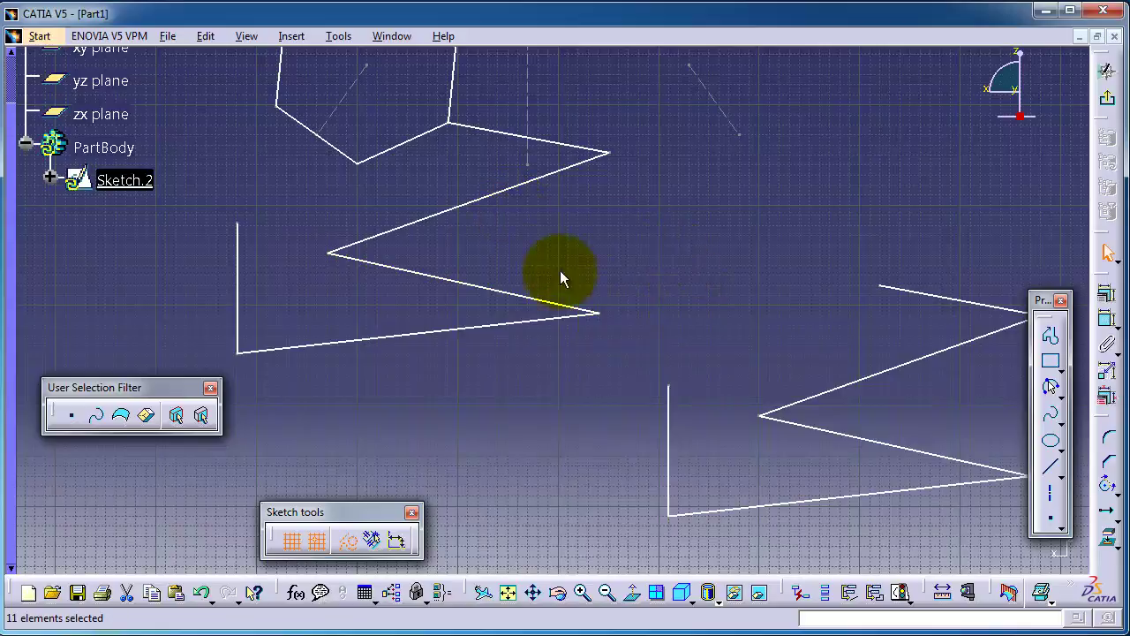
pyautogui.moveTo(720, 315)
pyautogui.mouseDown(button='middle')
pyautogui.moveTo(701, 396)
pyautogui.moveTo(638, 295)
pyautogui.moveTo(668, 279)
pyautogui.mouseUp(button='middle')
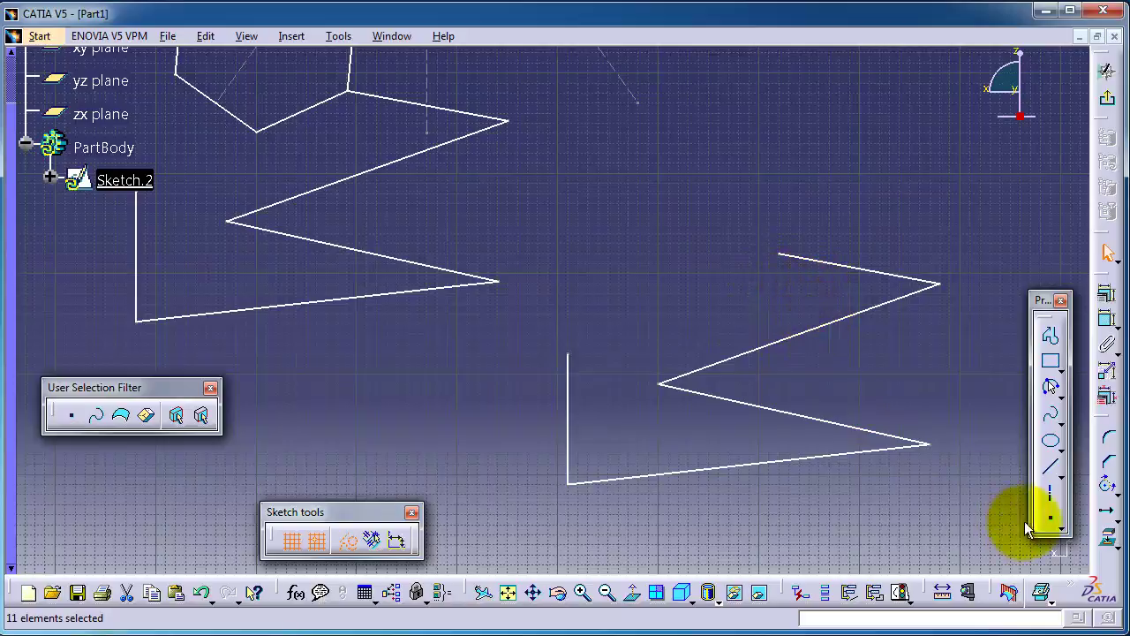
# Draw a line from a hexagon corner to the zigzag copy's upper end
pyautogui.click(1050, 475)
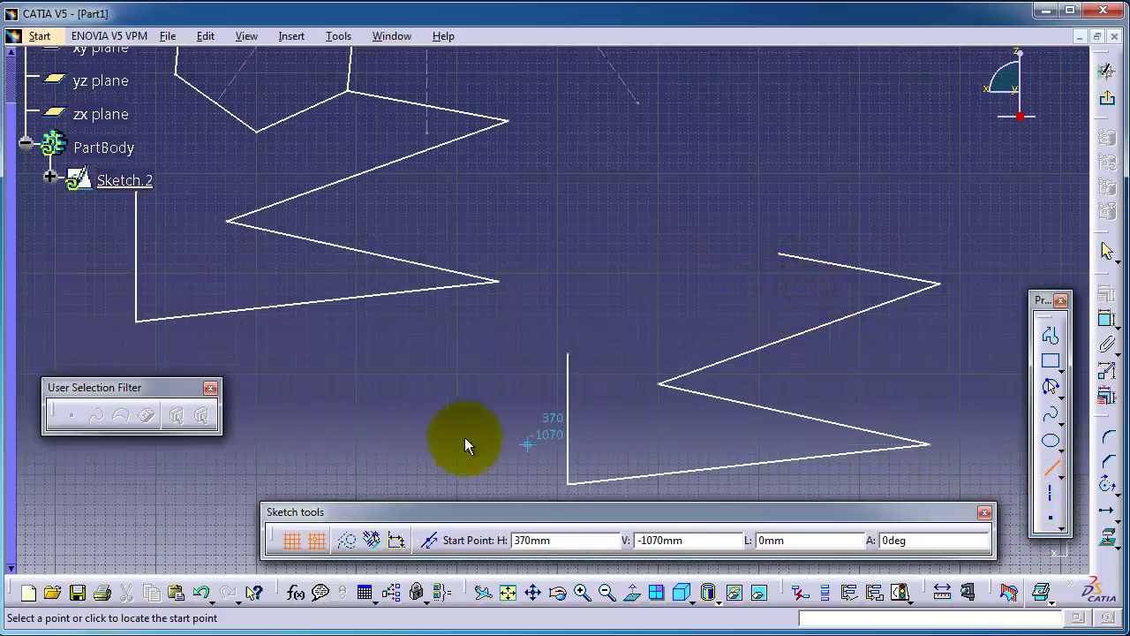
pyautogui.click(176, 77)
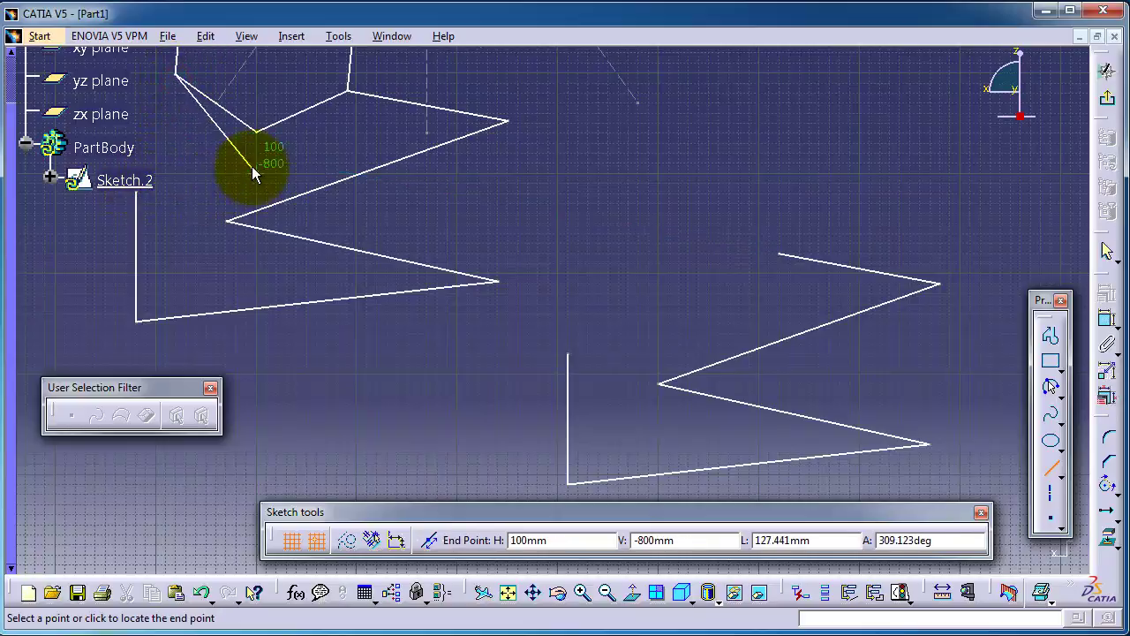
pyautogui.click(137, 193)
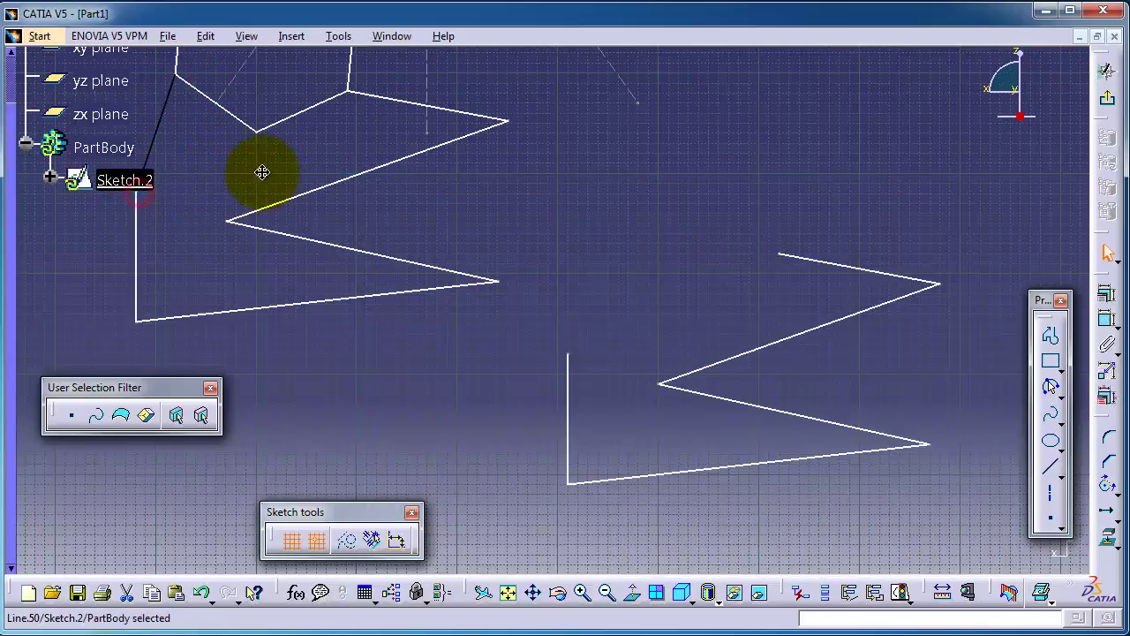
pyautogui.moveTo(262, 171)
pyautogui.mouseDown(button='middle')
pyautogui.moveTo(429, 239)
pyautogui.moveTo(397, 257)
pyautogui.moveTo(436, 337)
pyautogui.mouseUp(button='middle')
pyautogui.click(396, 257)
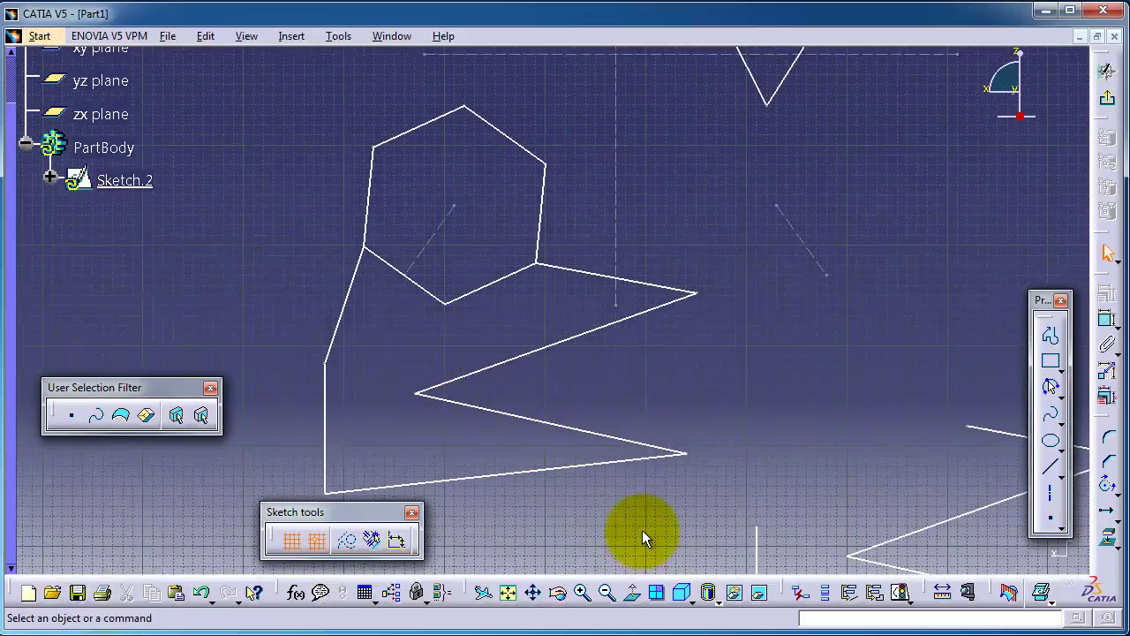
pyautogui.moveTo(642, 530)
pyautogui.mouseDown(button='middle')
pyautogui.moveTo(676, 513)
pyautogui.moveTo(910, 517)
pyautogui.mouseUp(button='middle')
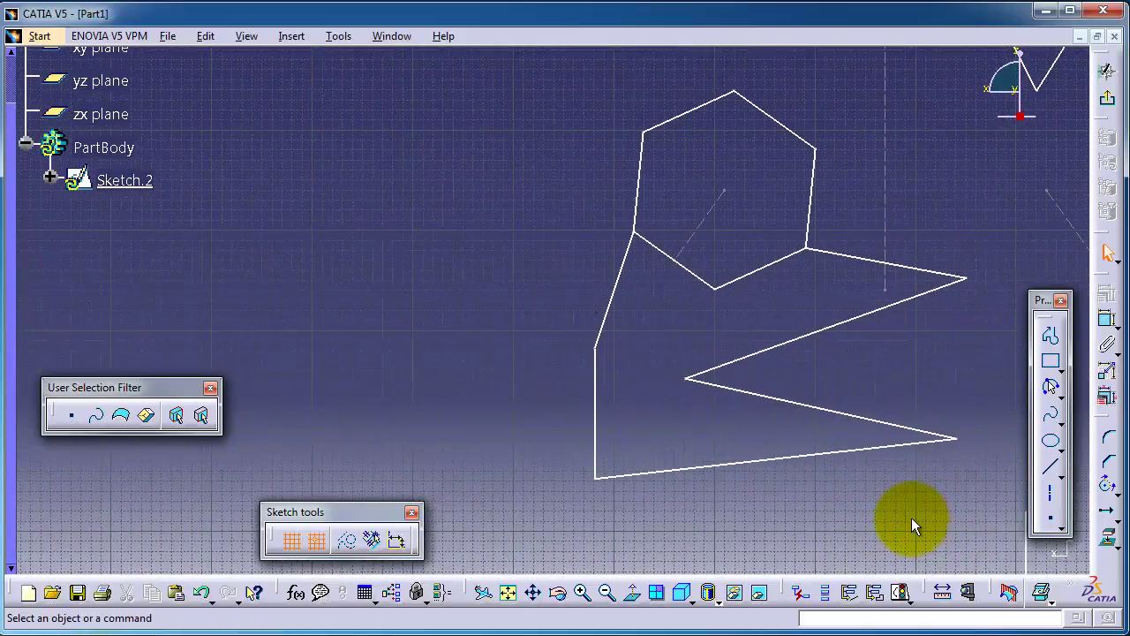
pyautogui.moveTo(751, 320); pyautogui.dragTo(807, 330, button='middle')
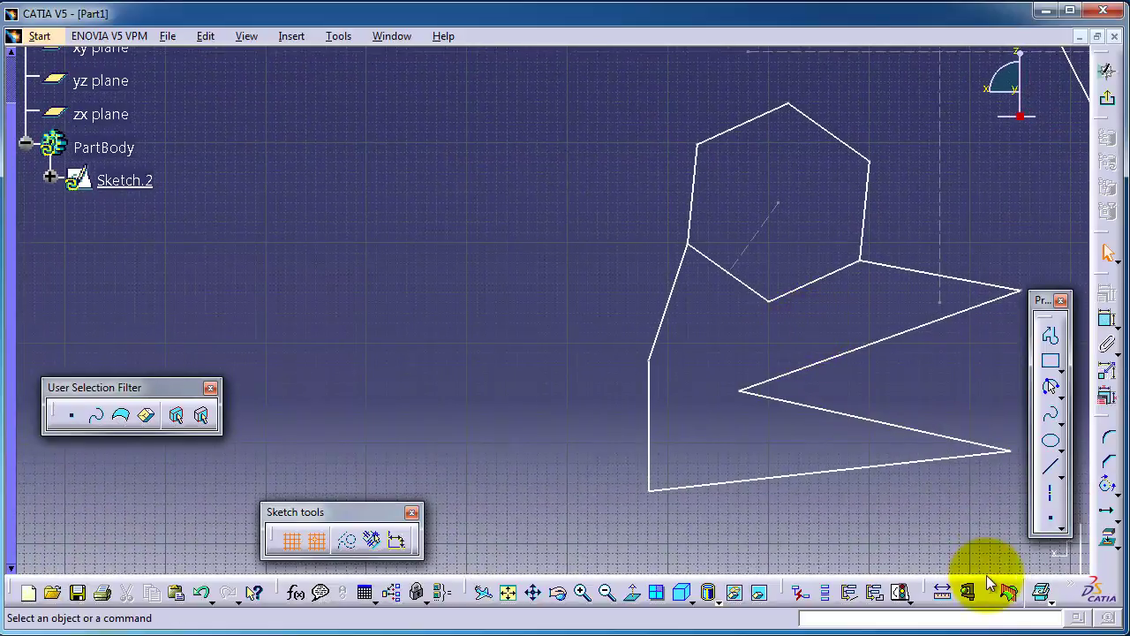
# Translate the box-selected hexagon-and-zigzag profile as 3 duplicate instances, offset diagonally
pyautogui.click(1105, 510)
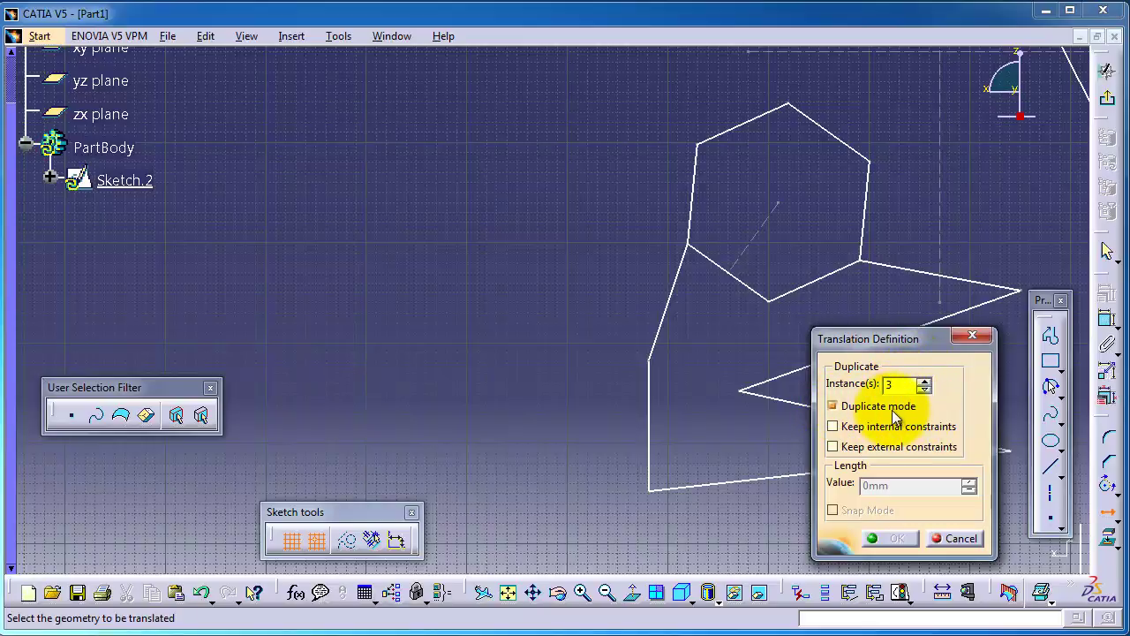
pyautogui.moveTo(908, 345)
pyautogui.mouseDown()
pyautogui.moveTo(629, 228)
pyautogui.moveTo(415, 119)
pyautogui.moveTo(373, 58)
pyautogui.mouseUp()
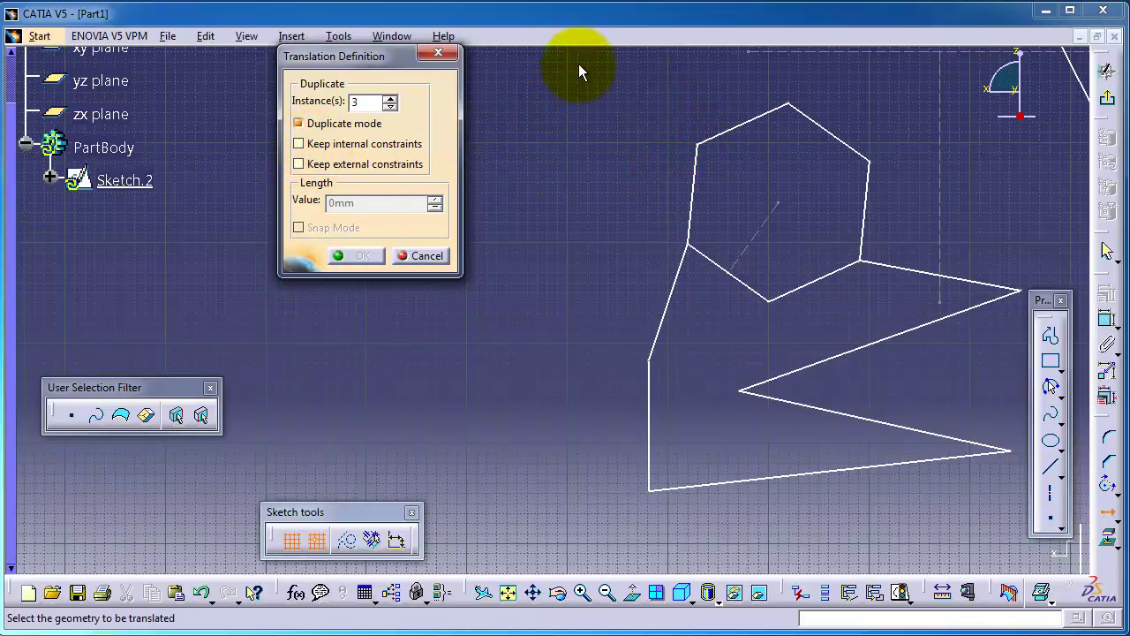
pyautogui.moveTo(579, 64)
pyautogui.mouseDown()
pyautogui.moveTo(694, 221)
pyautogui.moveTo(950, 510)
pyautogui.moveTo(1031, 510)
pyautogui.mouseUp()
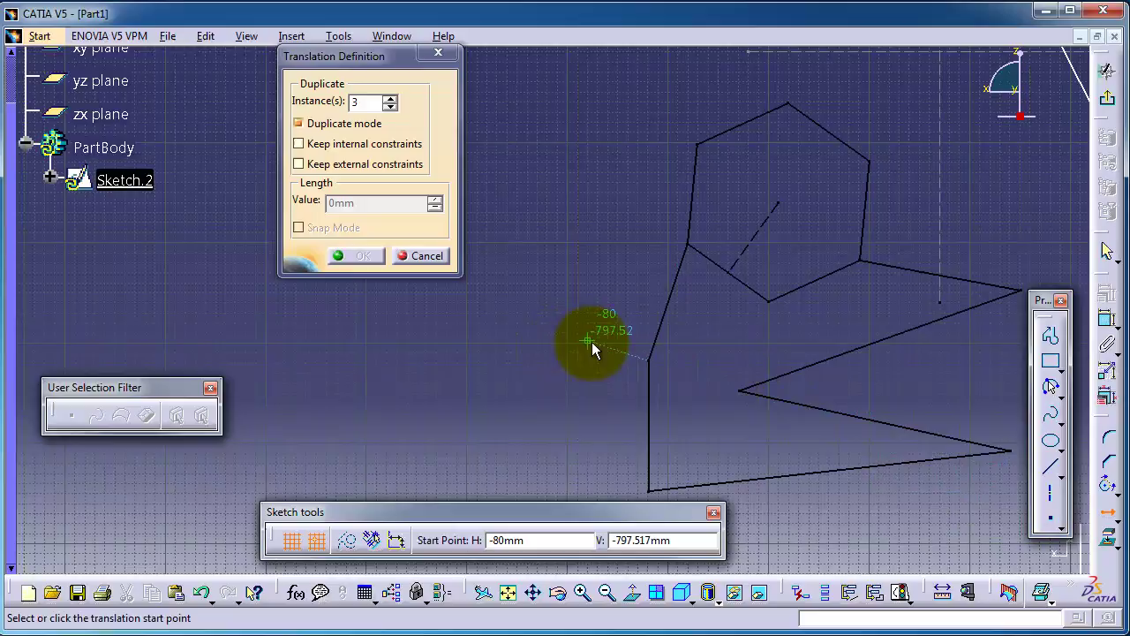
pyautogui.click(657, 362)
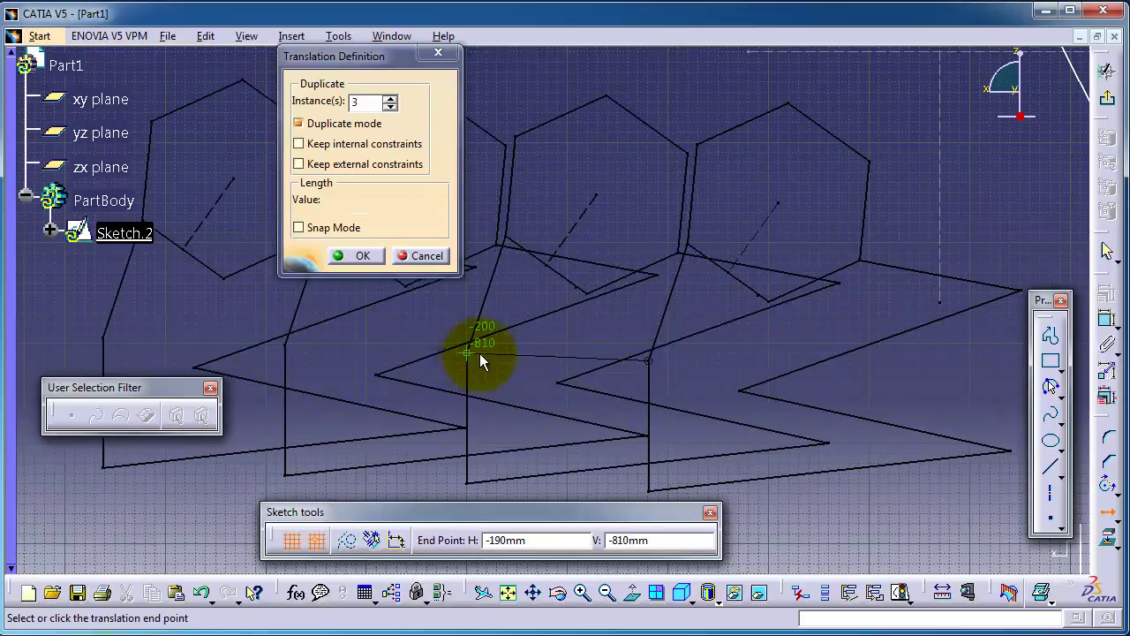
pyautogui.moveTo(521, 336); pyautogui.dragTo(524, 474, button='middle')
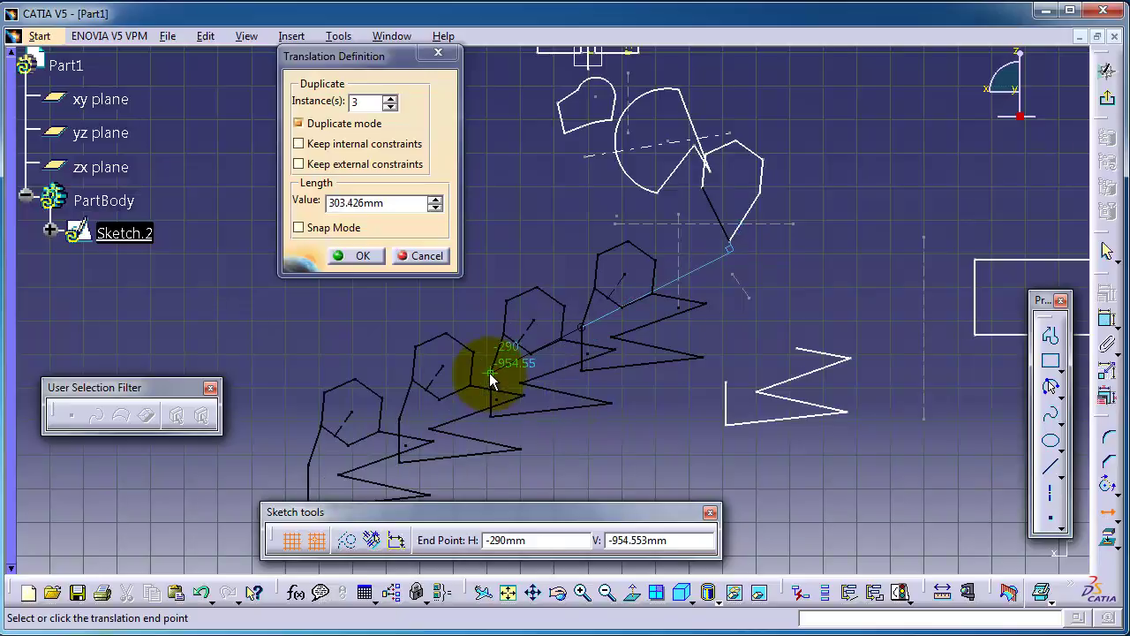
pyautogui.click(489, 373)
pyautogui.moveTo(477, 289); pyautogui.dragTo(534, 215, button='middle')
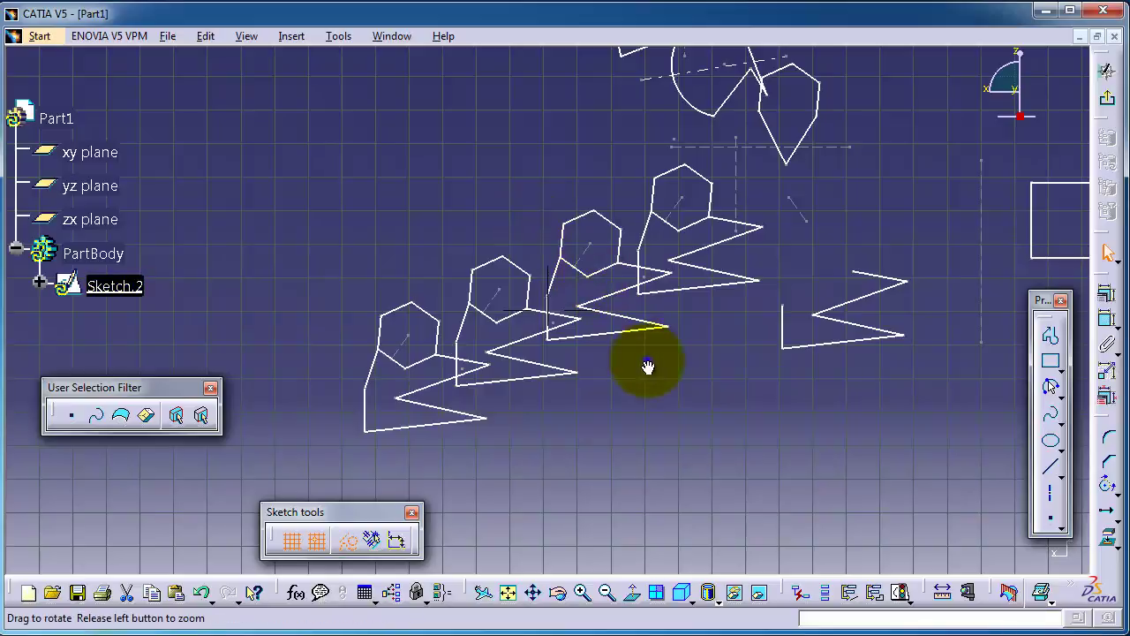
pyautogui.moveTo(648, 367)
pyautogui.mouseDown(button='middle')
pyautogui.moveTo(672, 280)
pyautogui.moveTo(681, 289)
pyautogui.mouseUp(button='middle')
pyautogui.moveTo(670, 399)
pyautogui.mouseDown(button='middle')
pyautogui.moveTo(747, 398)
pyautogui.moveTo(732, 409)
pyautogui.moveTo(723, 400)
pyautogui.mouseUp(button='middle')
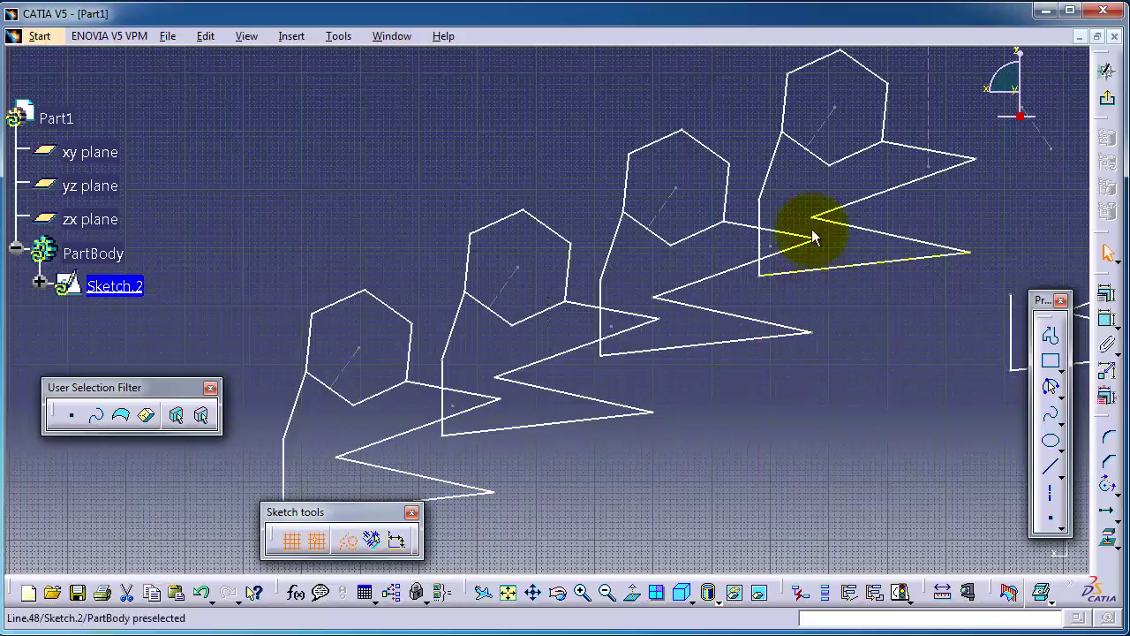